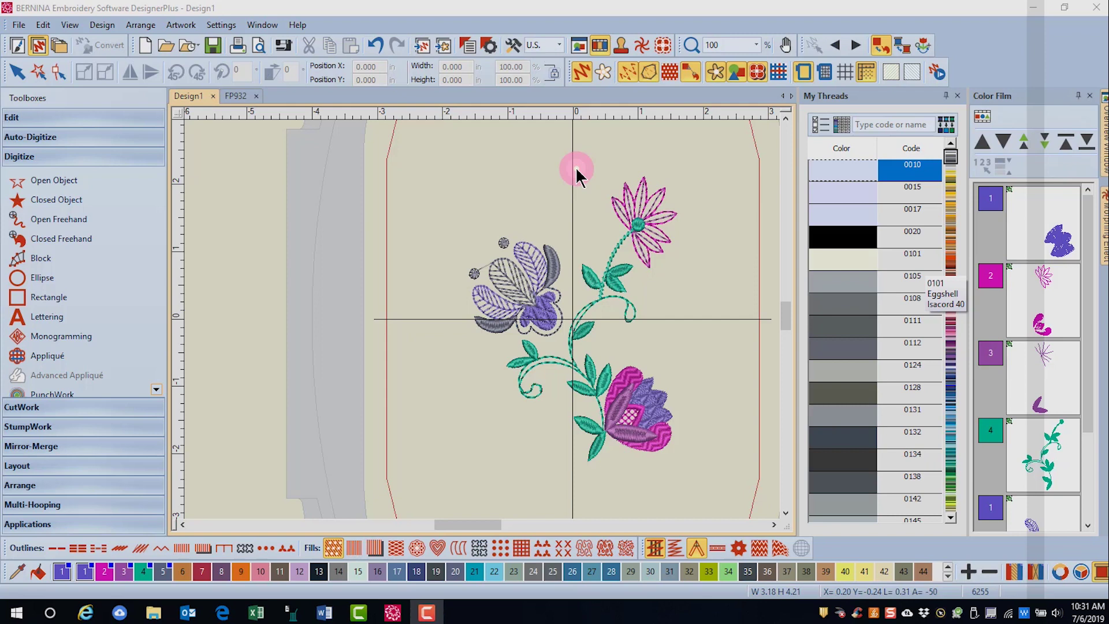
Open Manage Thread Charts for the Isacord 40 chart from the My Threads Thread Charts list
click(1021, 353)
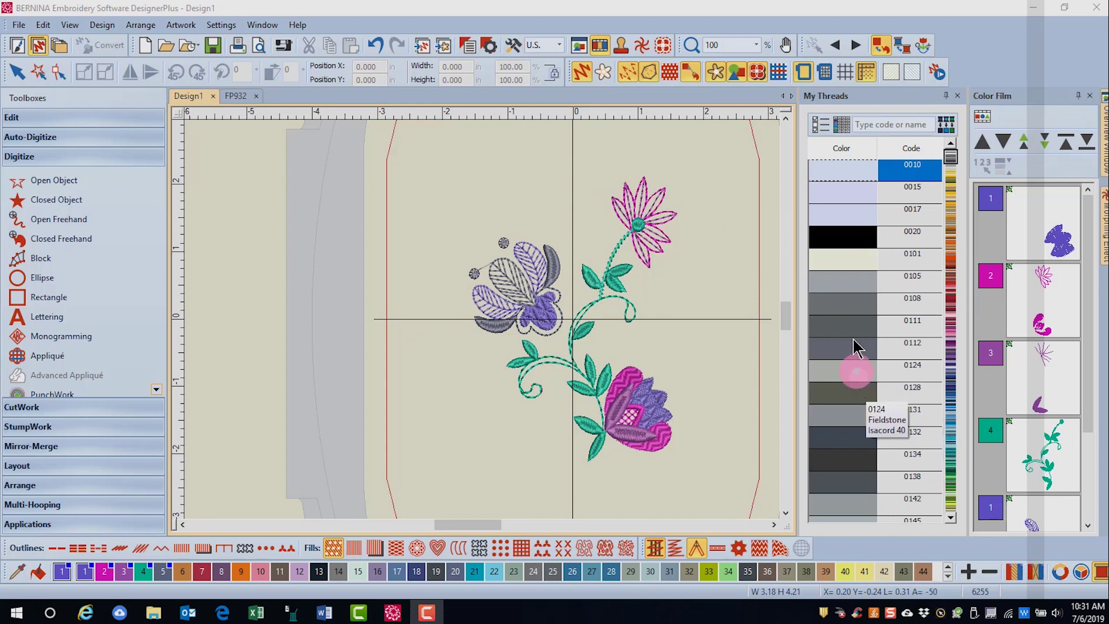
click(795, 141)
click(814, 126)
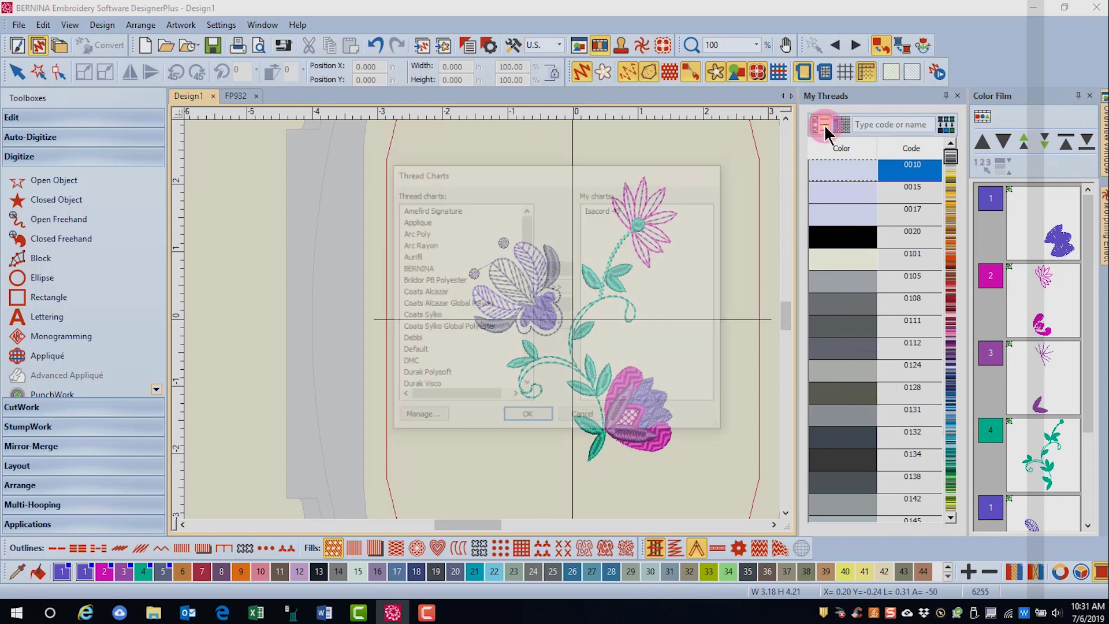
click(427, 417)
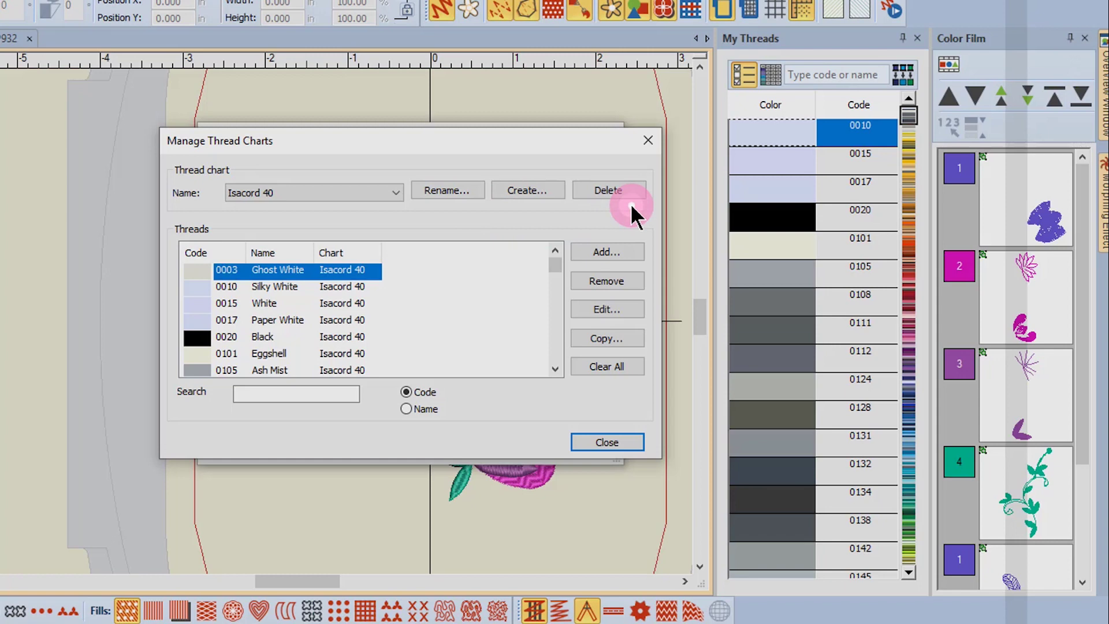
Start a new thread and give it a custom bright orange colour
click(597, 255)
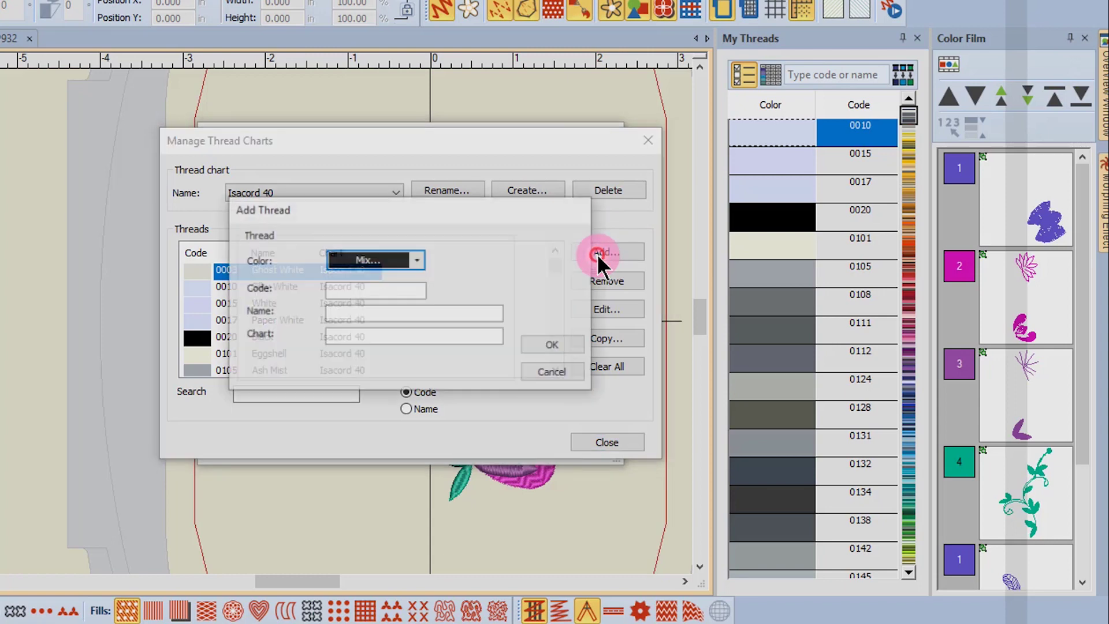
click(413, 262)
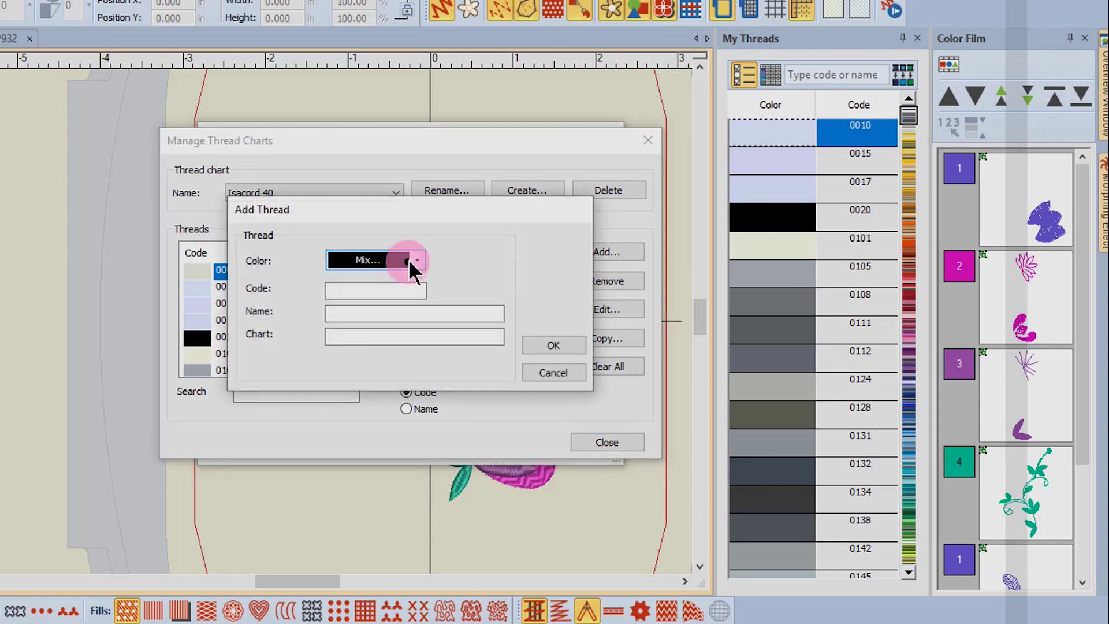
click(420, 258)
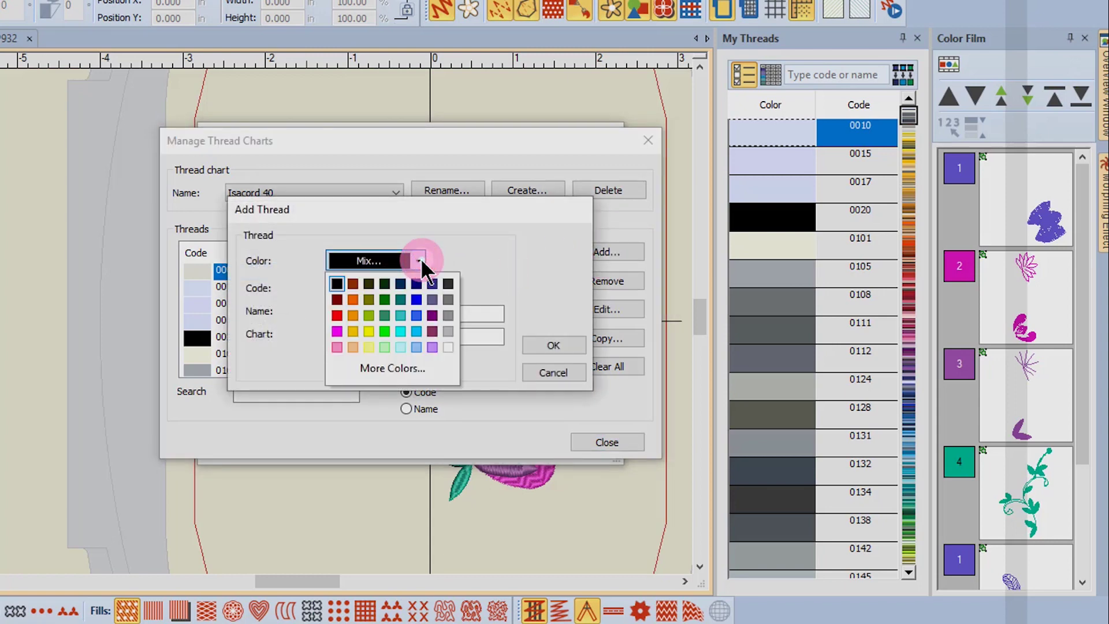
click(397, 365)
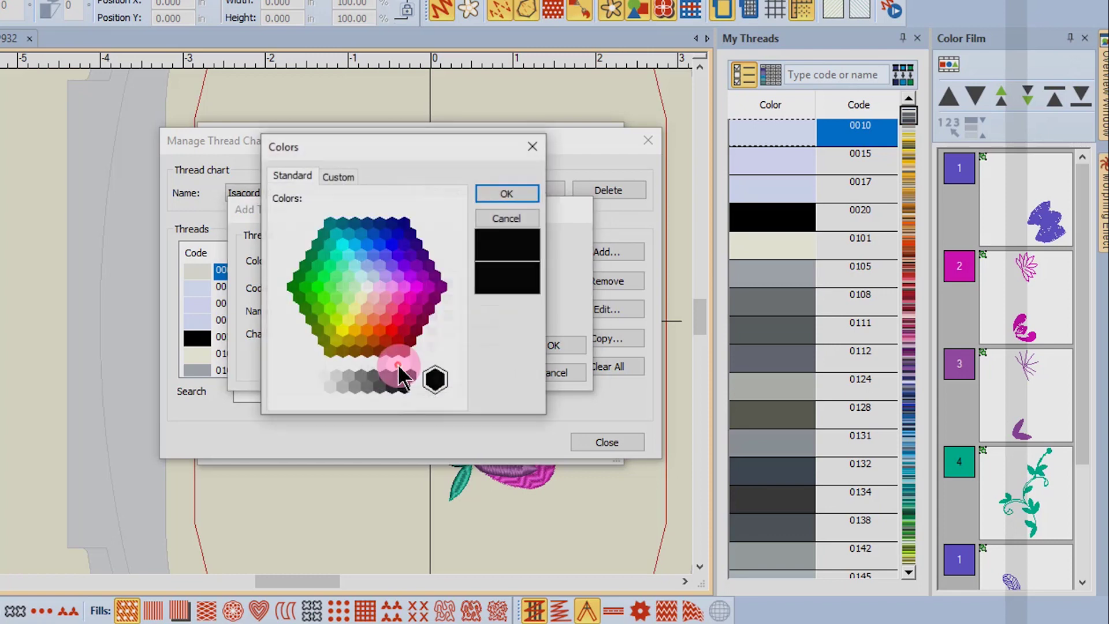
click(348, 177)
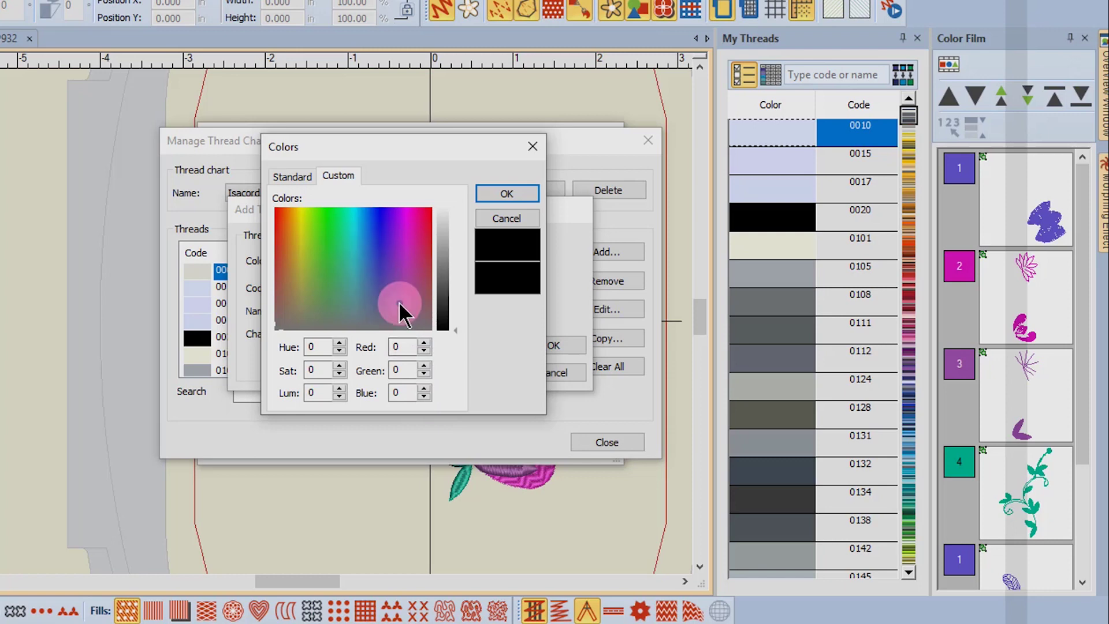
click(317, 253)
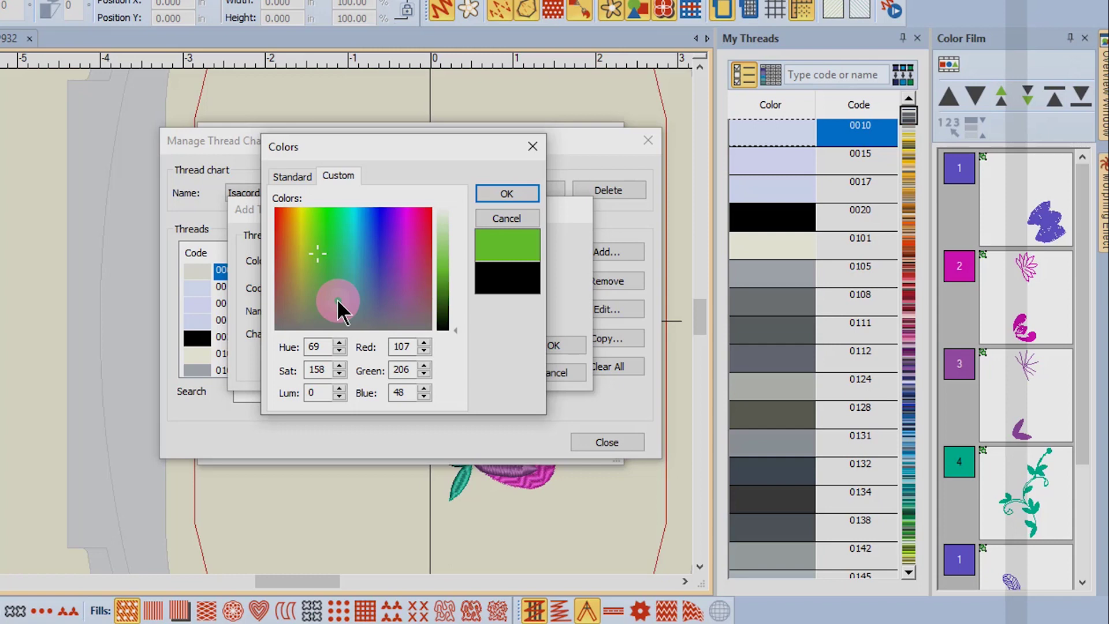
click(286, 257)
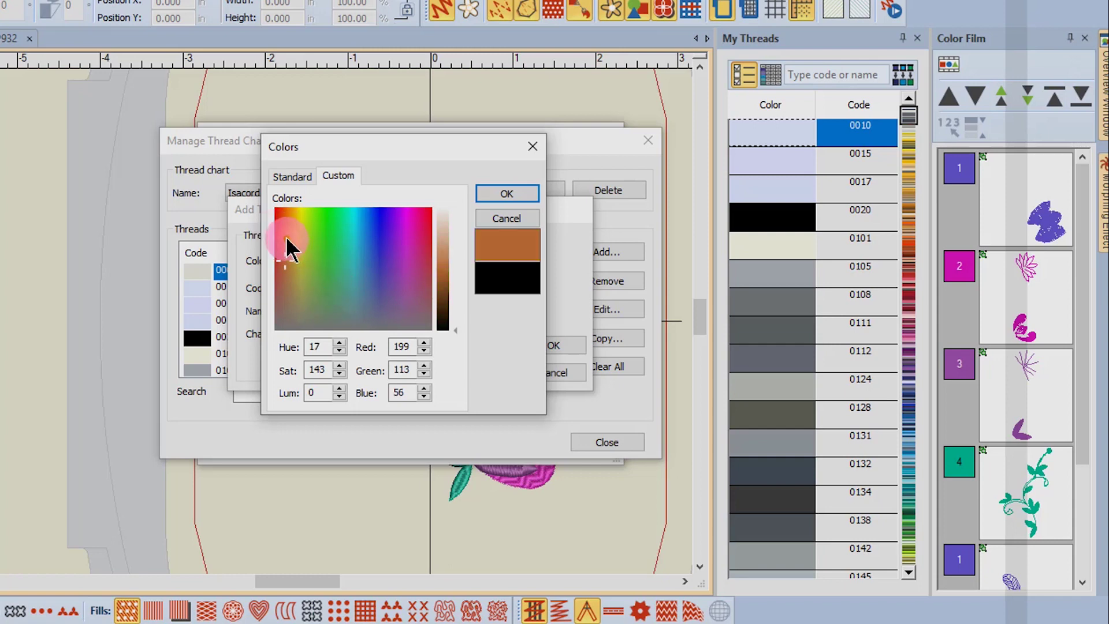
click(287, 232)
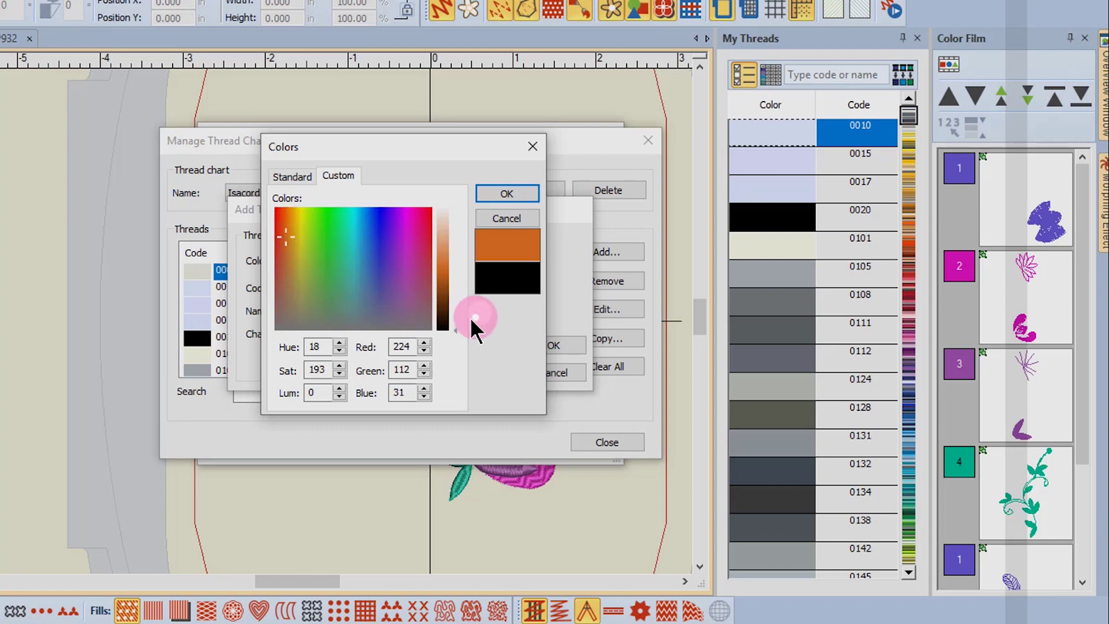
mouse_move(455, 327)
mouse_down()
mouse_move(454, 291)
mouse_move(461, 338)
mouse_up()
click(285, 237)
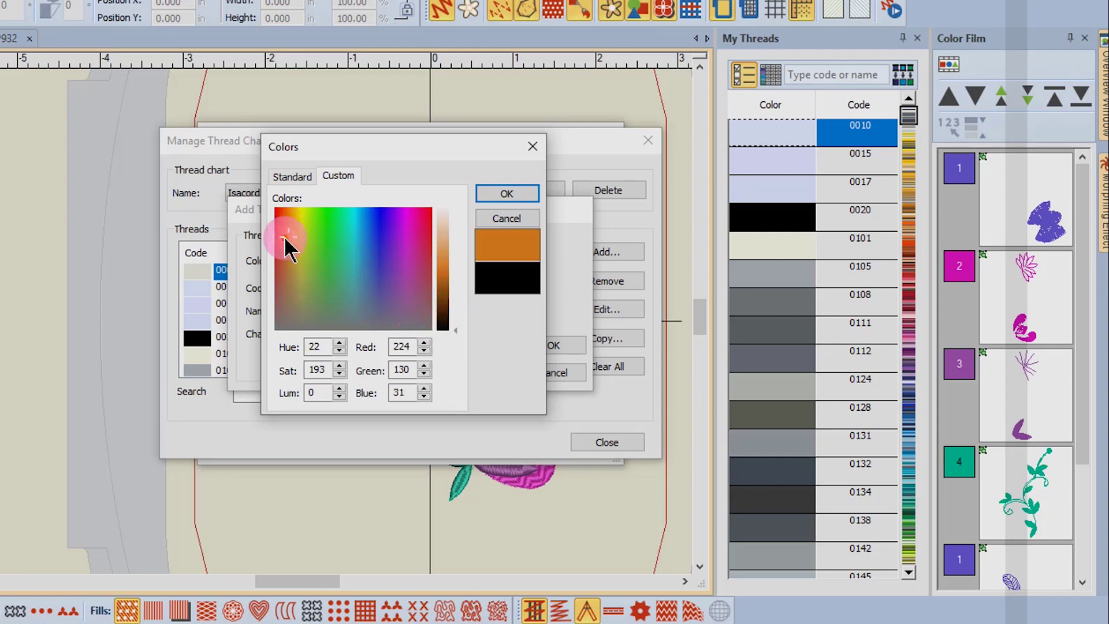
click(508, 194)
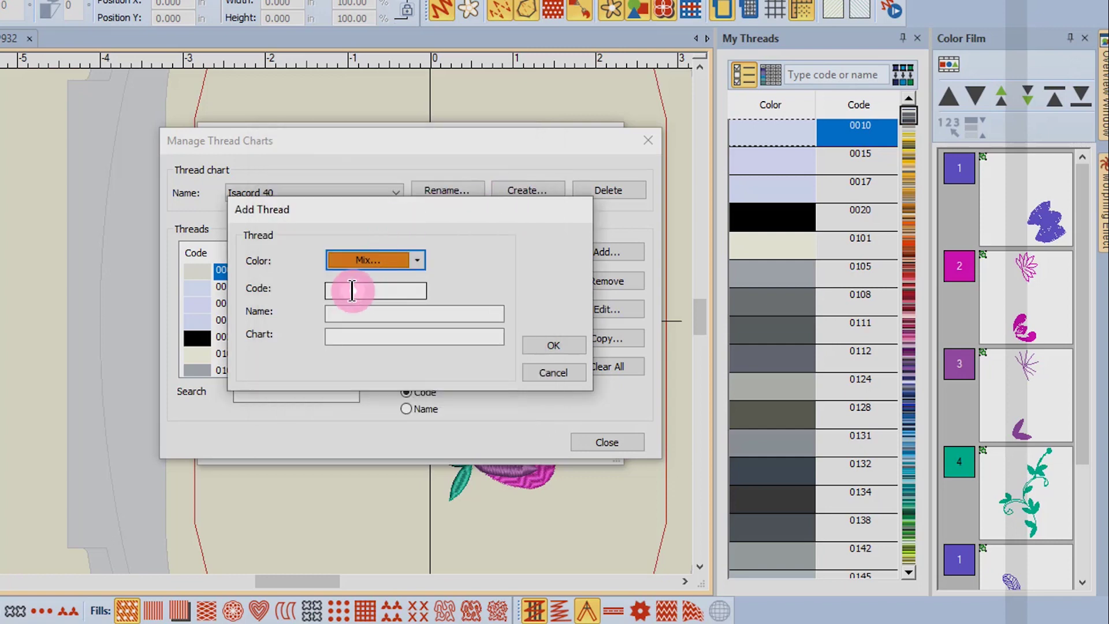
Enter code 1400, name Pumpkin and chart Isacord 40 for the new thread
click(351, 289)
text(1400)
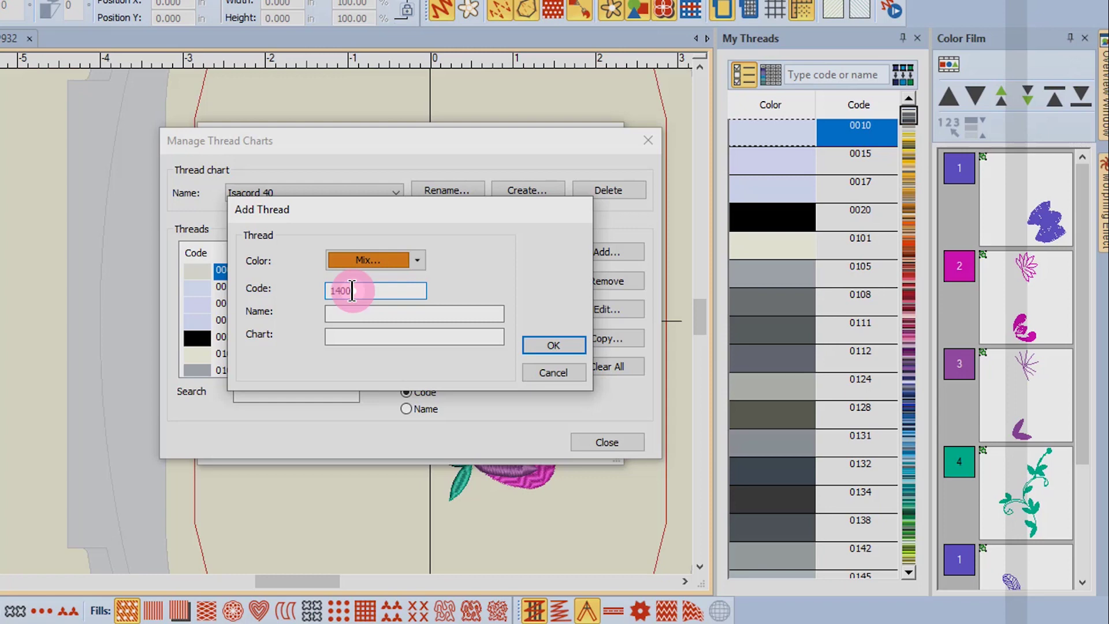
key(Tab)
text(Pu)
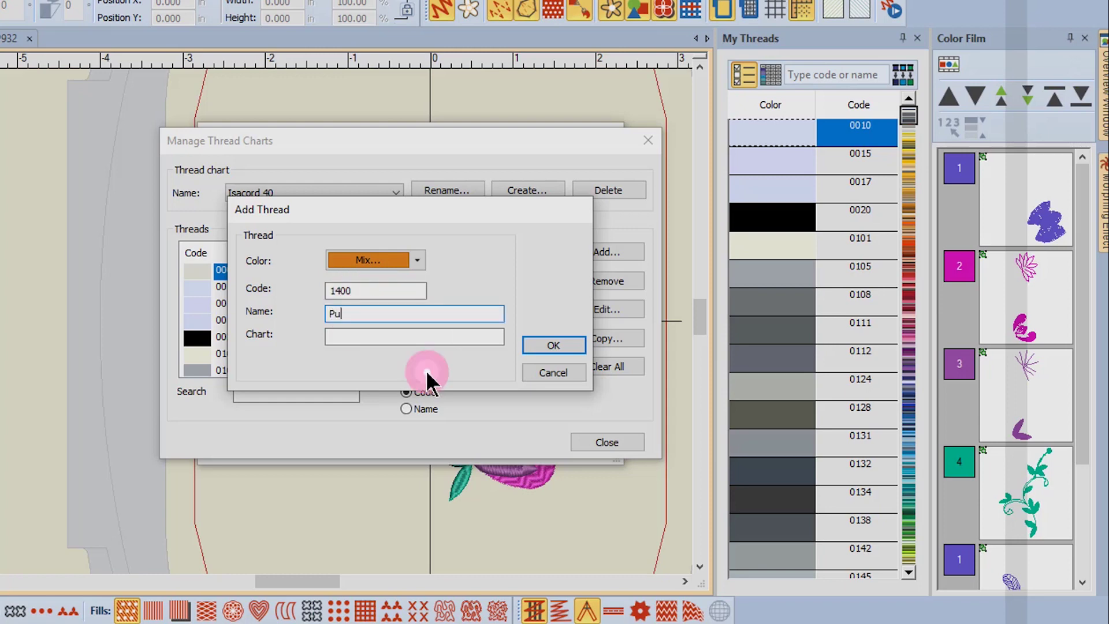
text(mpkin)
click(368, 337)
text(Isacord )
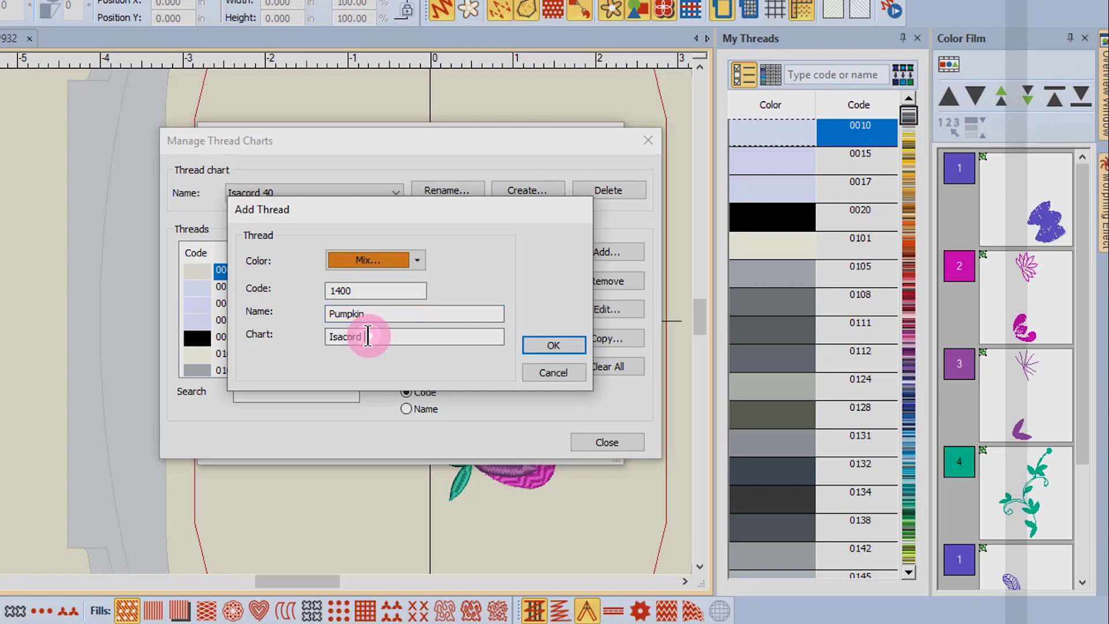
text(40)
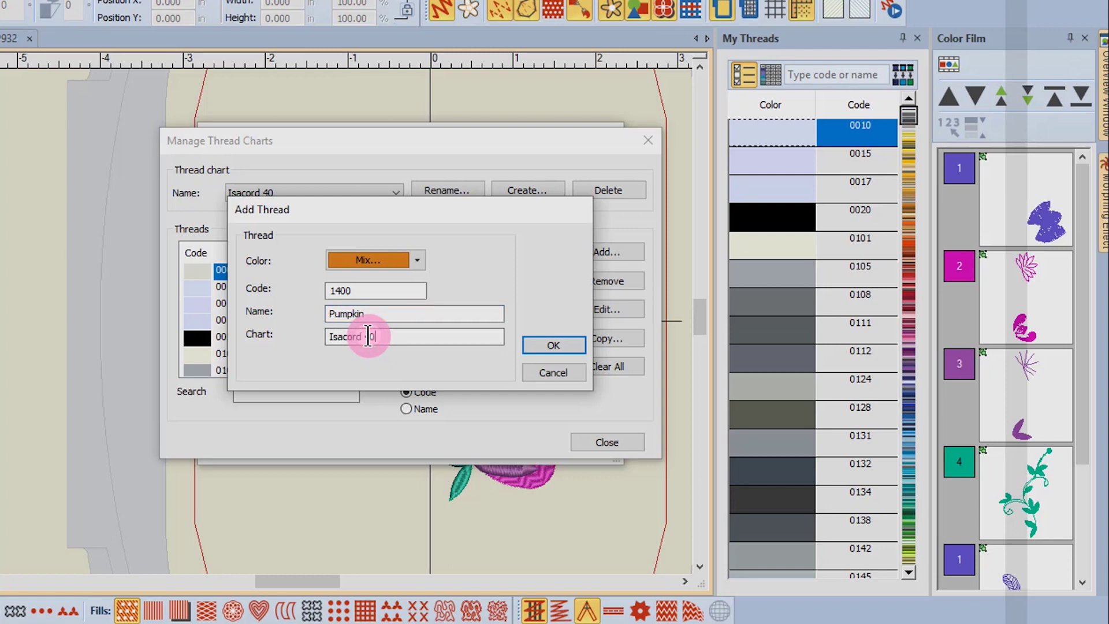
Add the Pumpkin thread, sort the list by code and name, and select 1400 Pumpkin
click(563, 346)
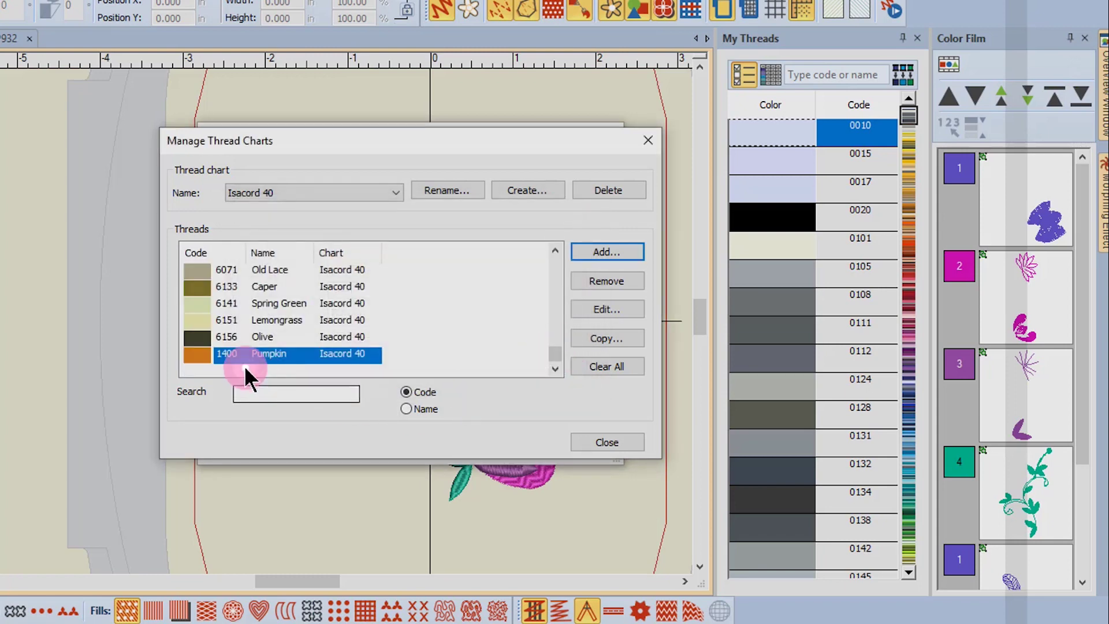
click(313, 385)
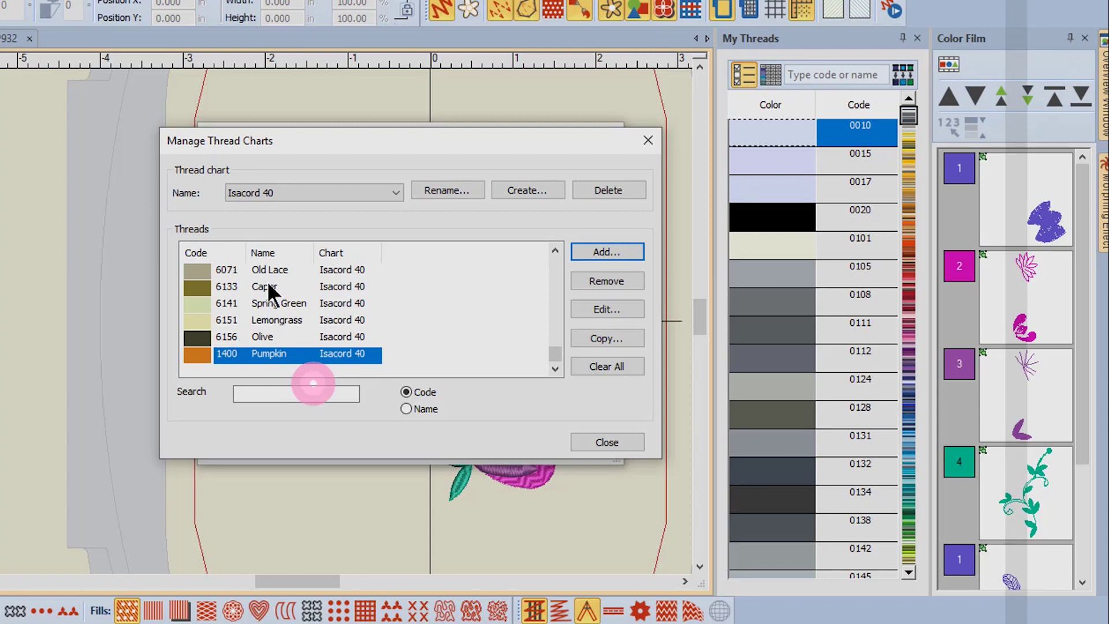
click(202, 250)
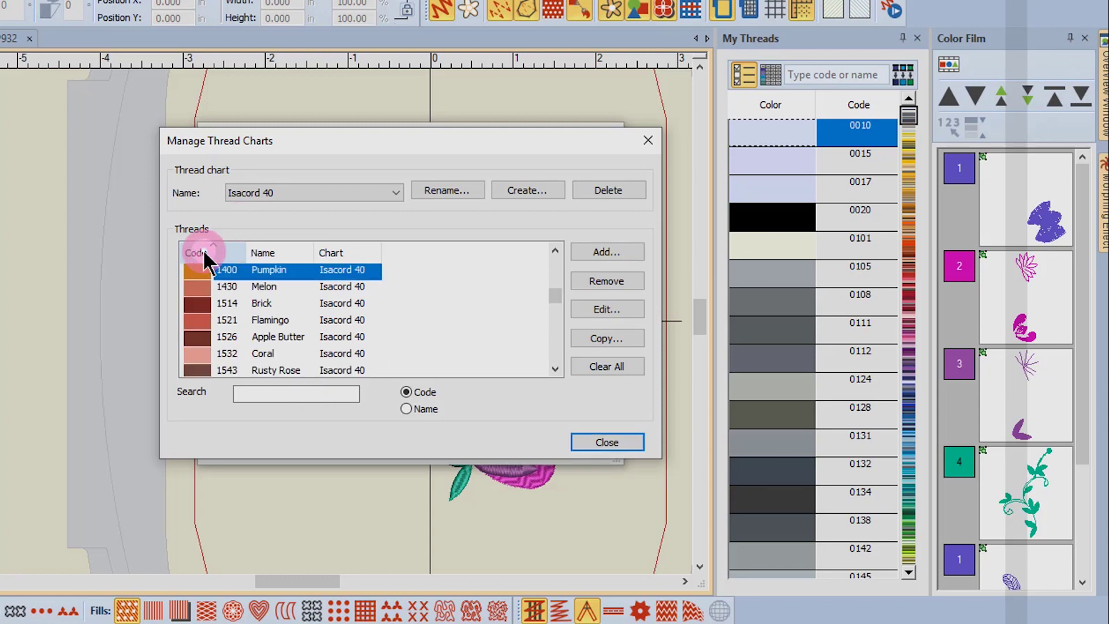
click(248, 252)
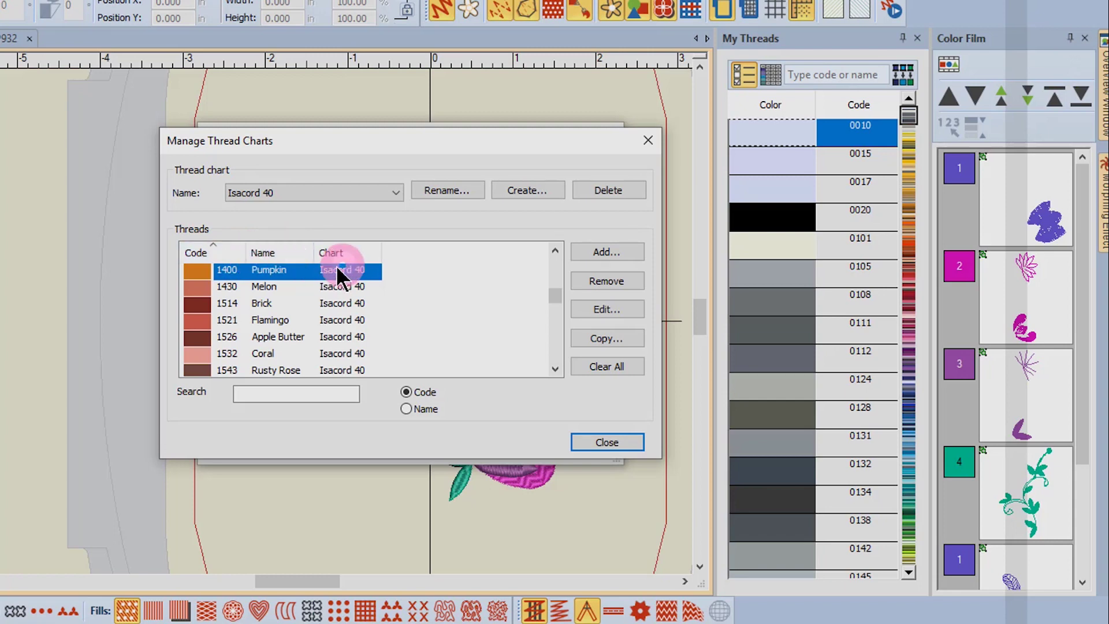
click(283, 251)
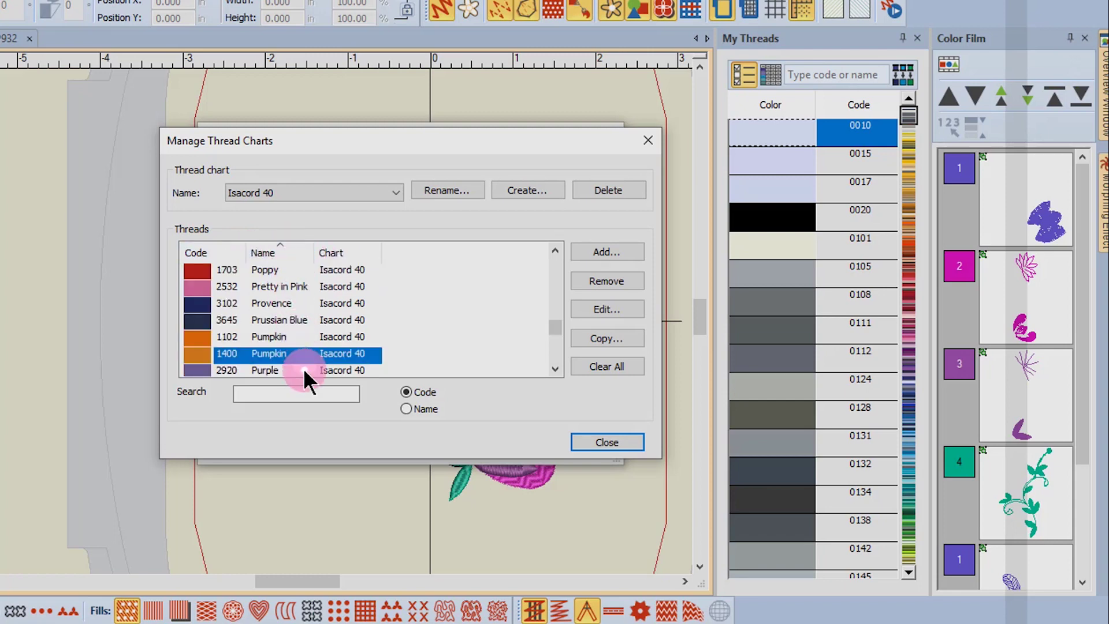
click(290, 358)
click(291, 250)
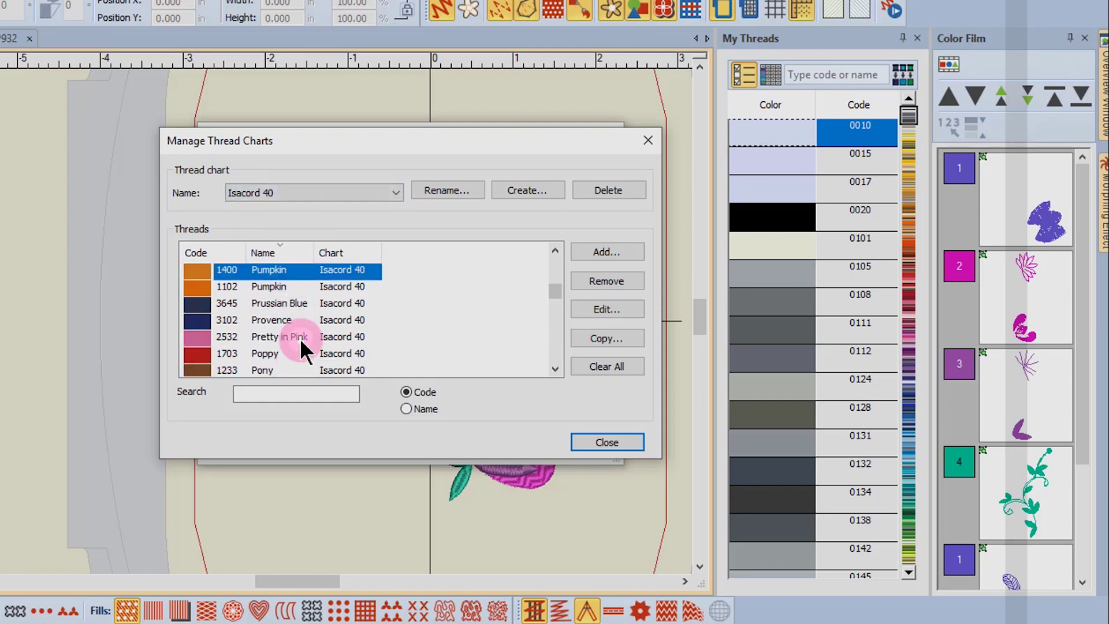
click(296, 402)
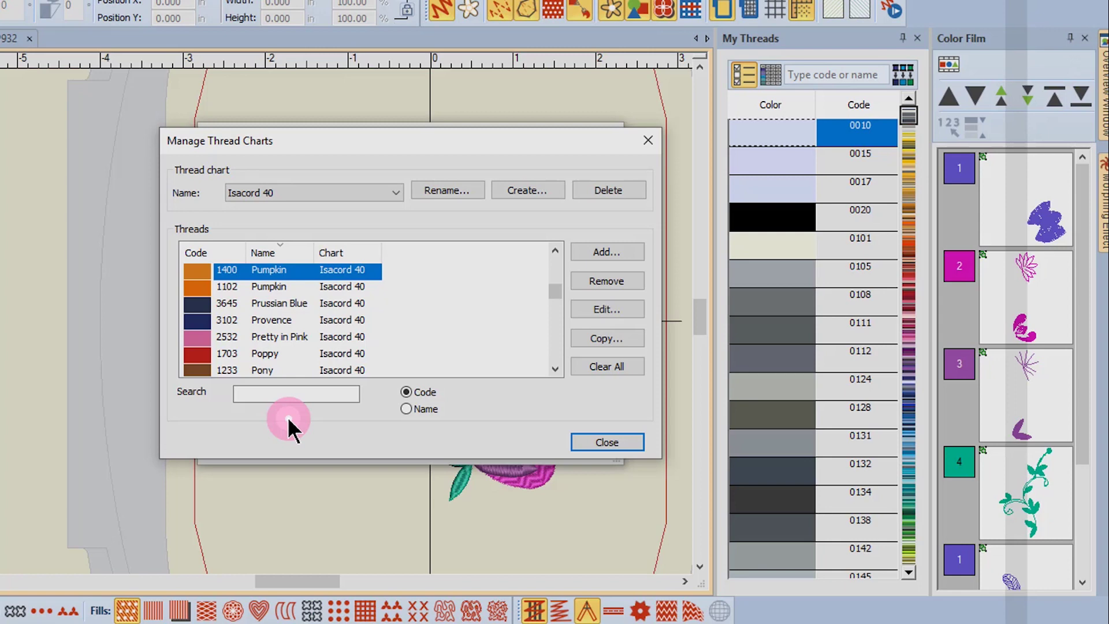
Open the edit settings for 1400 Pumpkin and its custom colour picker
click(618, 309)
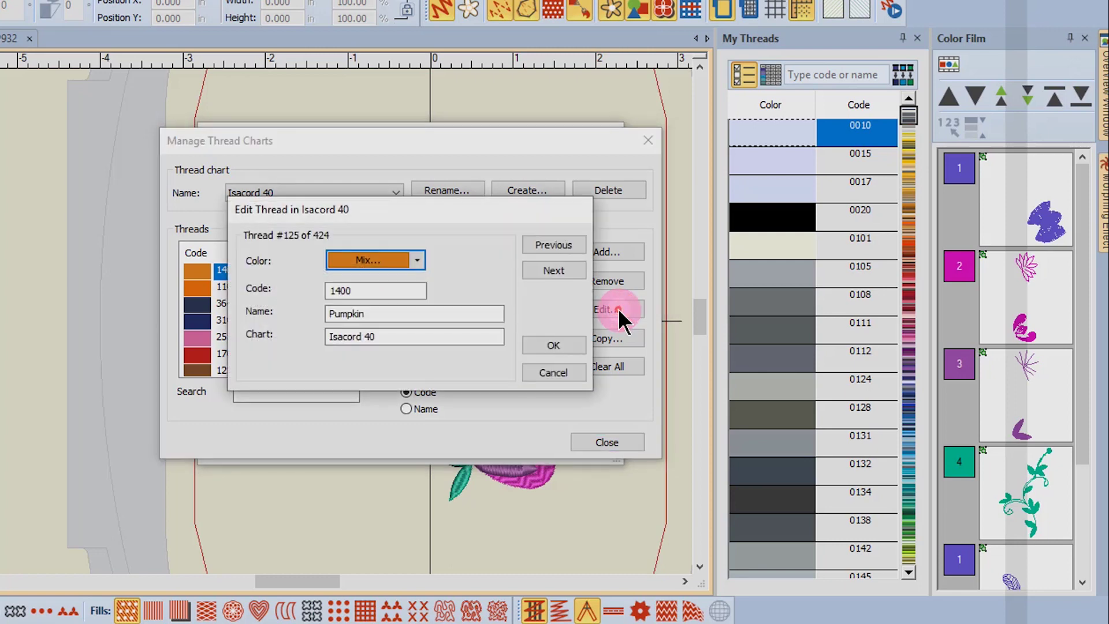
click(420, 261)
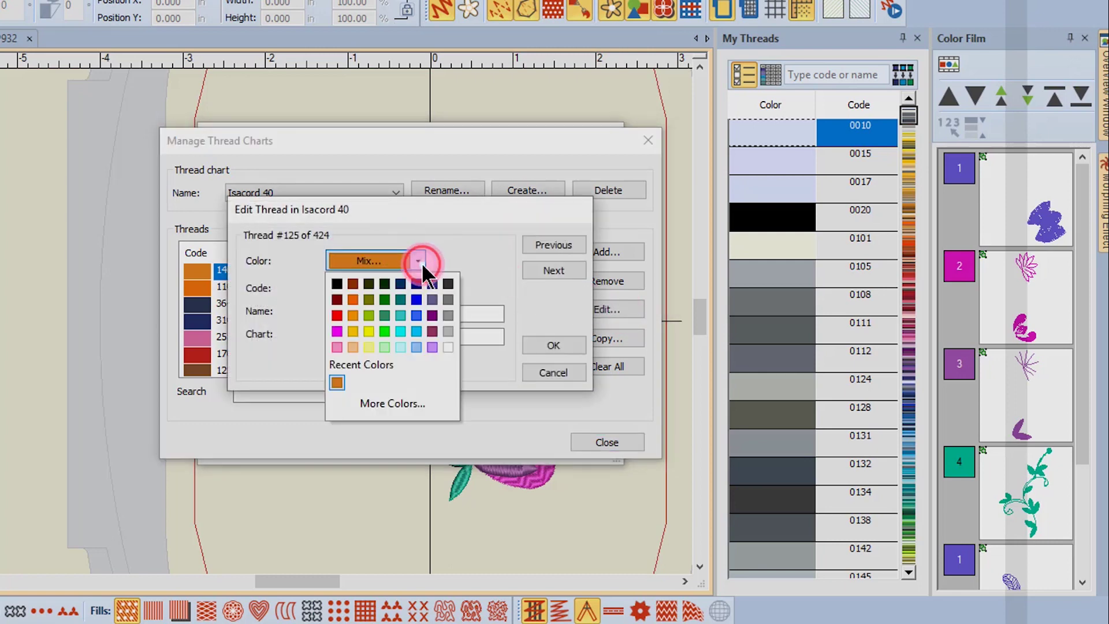
click(396, 404)
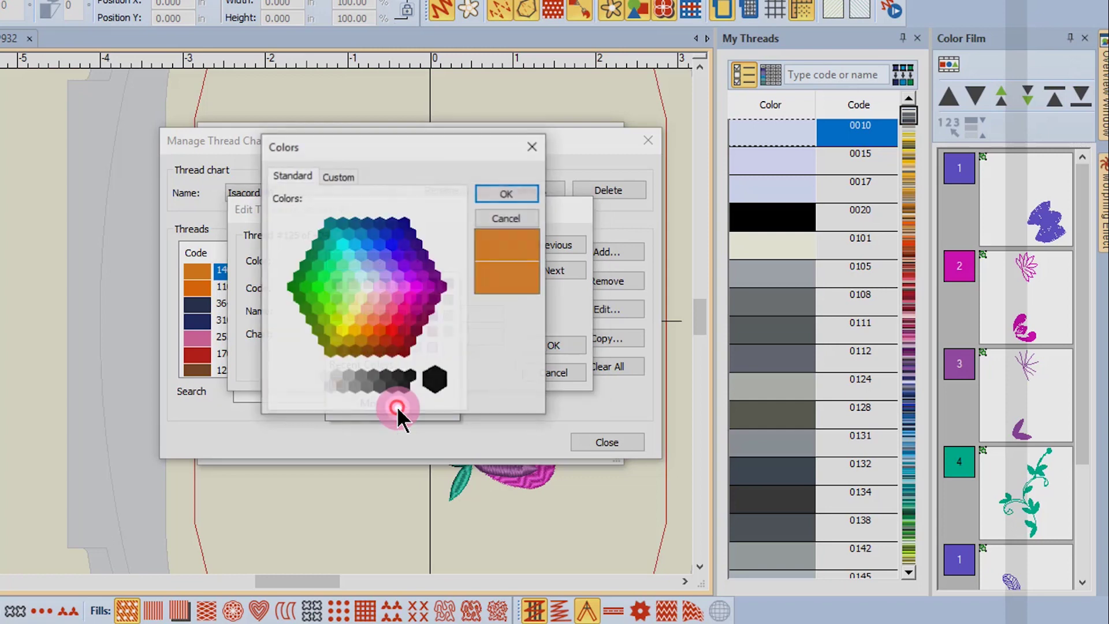
click(342, 175)
Set the thread colour to Red 225, Green 140, Blue 33 and save it
double_click(402, 346)
text(225)
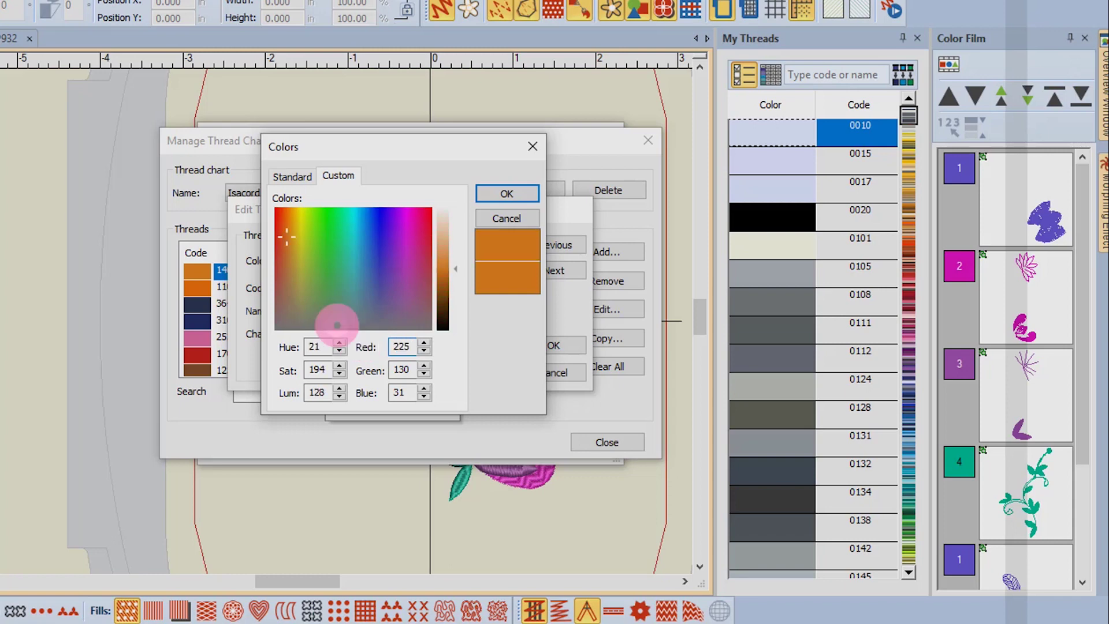
double_click(408, 370)
drag(409, 371, 359, 375)
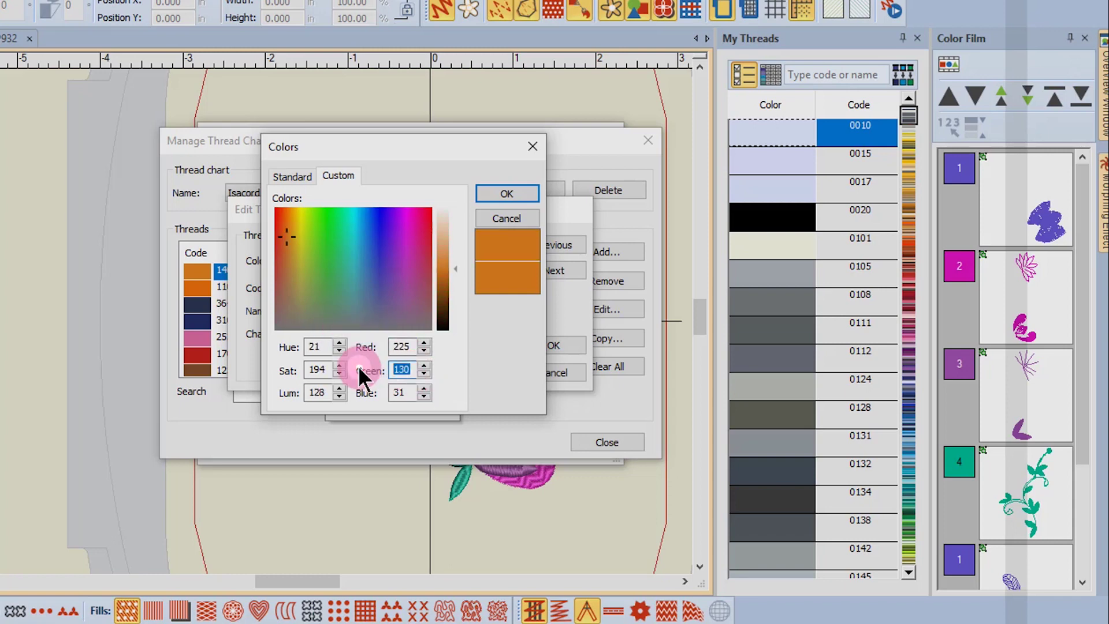
text(140)
click(401, 392)
drag(400, 392, 354, 384)
text(33)
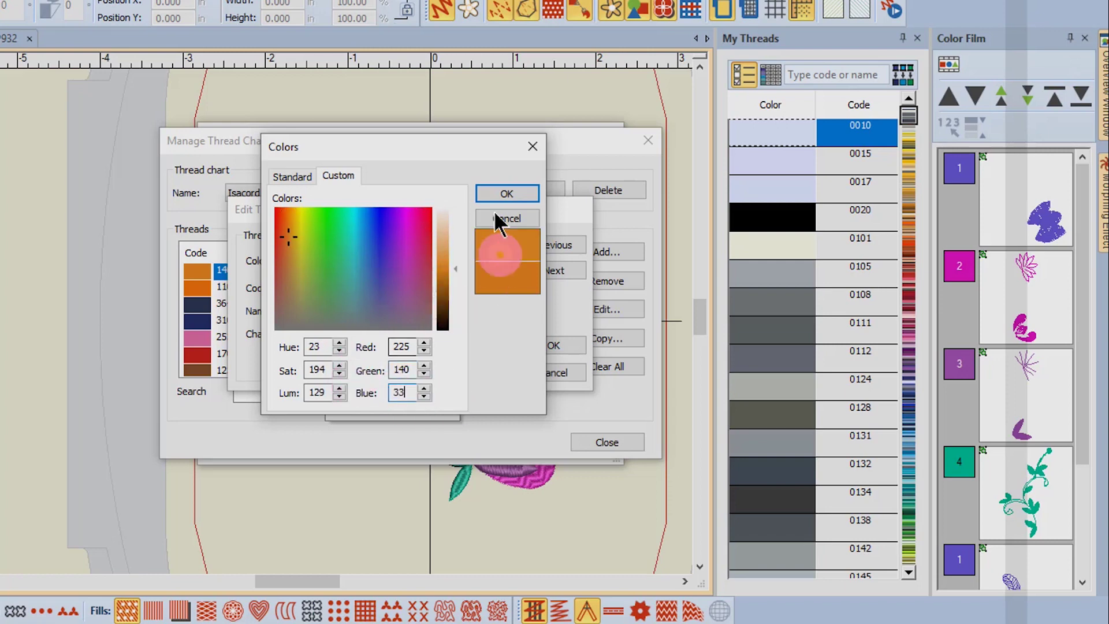
click(492, 195)
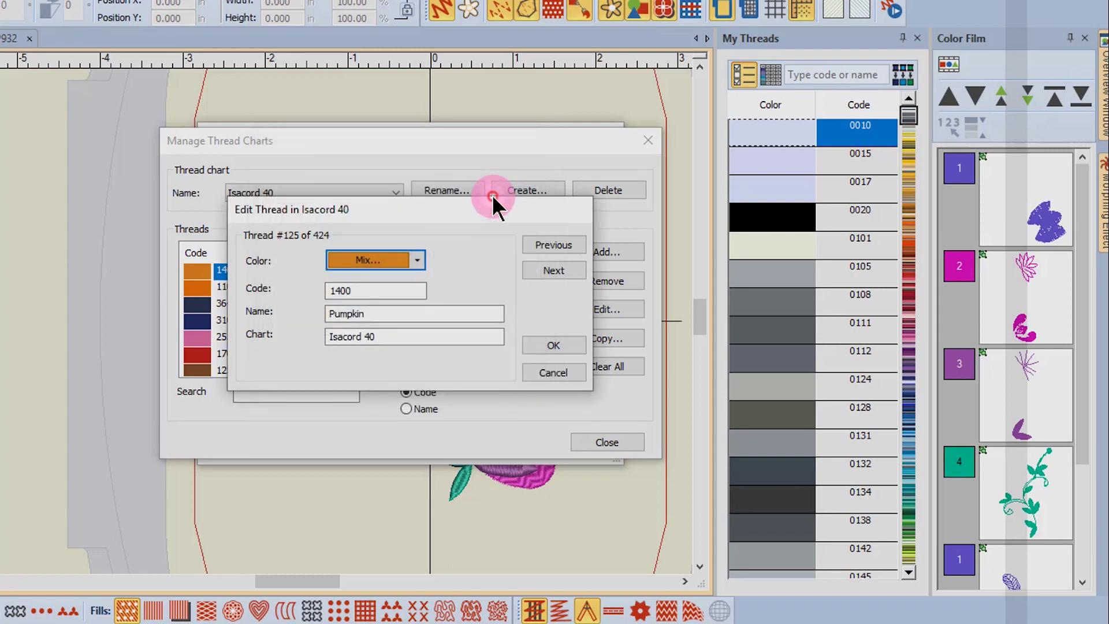
click(553, 345)
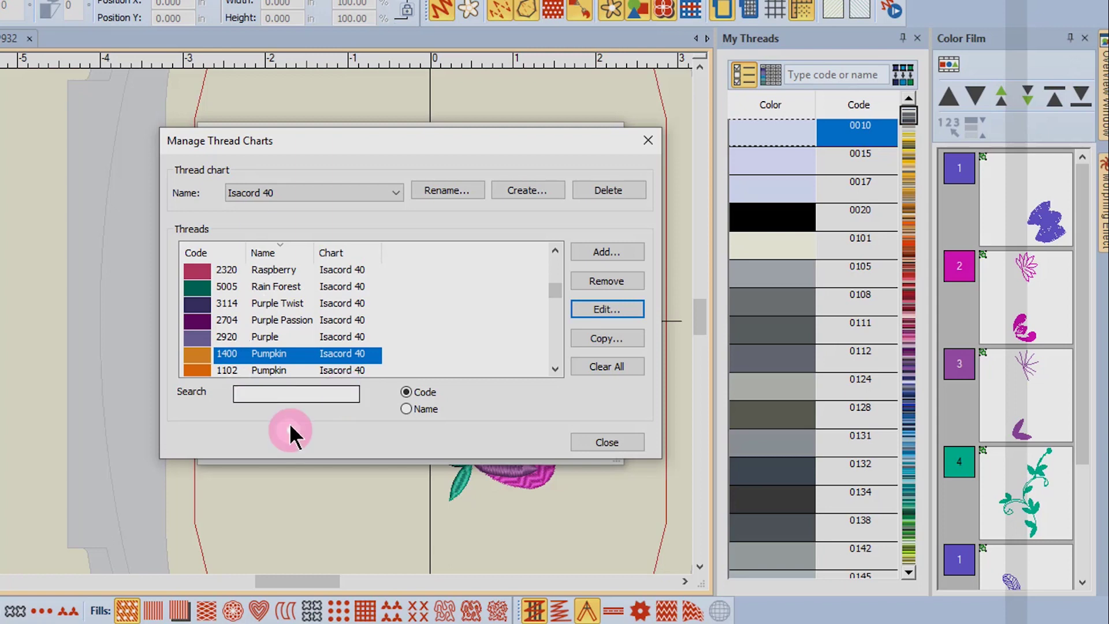
Select 1400 Pumpkin and remove it from the Isacord 40 chart, confirming with Yes
click(255, 394)
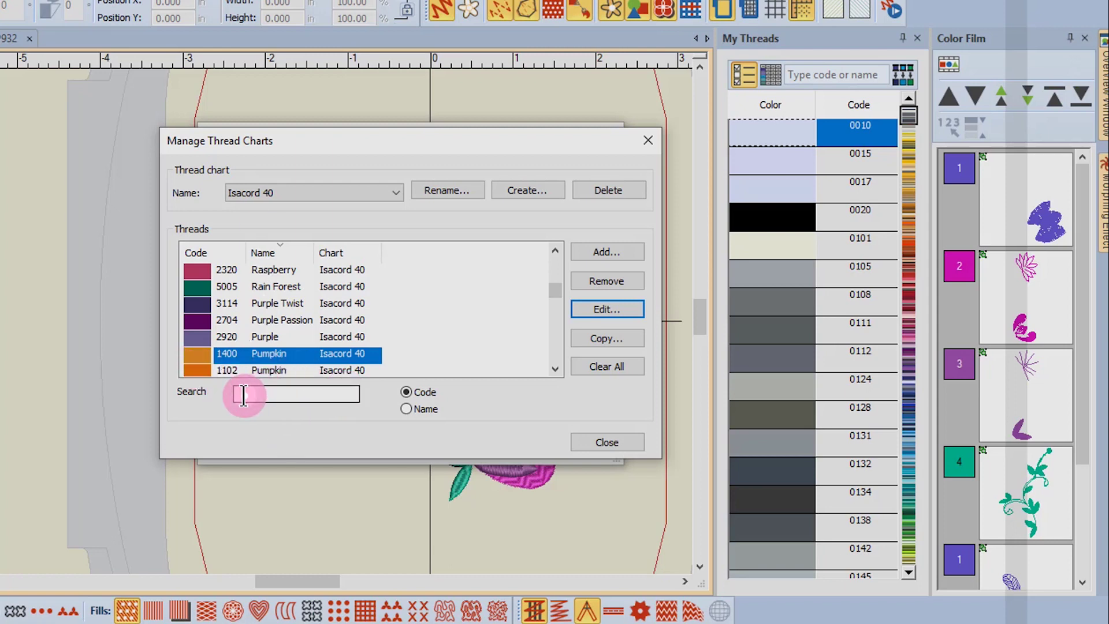
click(236, 353)
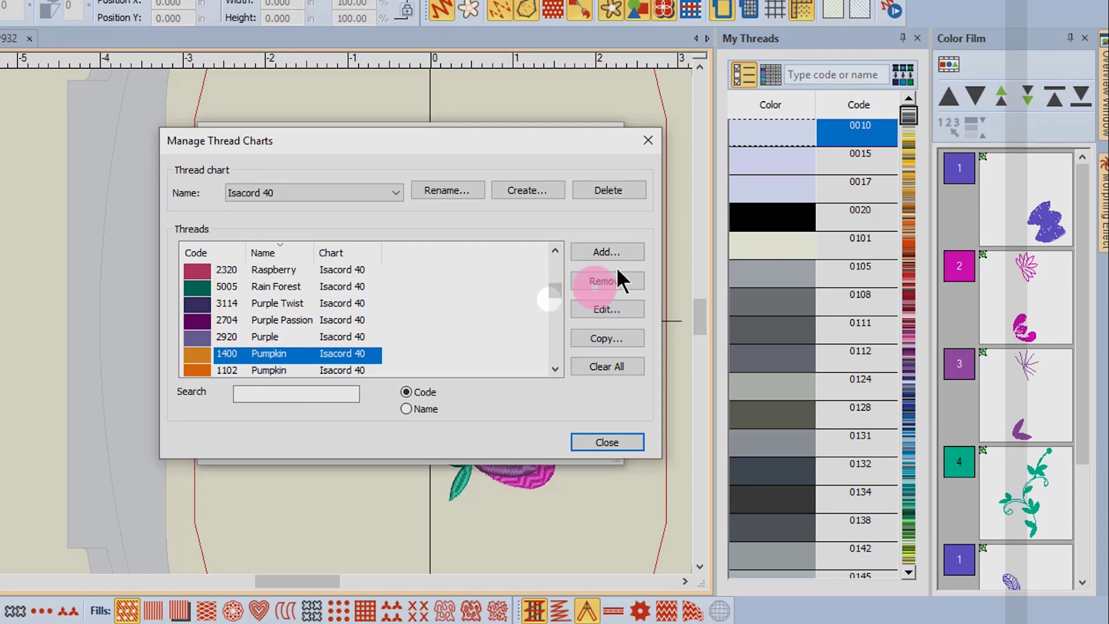
click(615, 285)
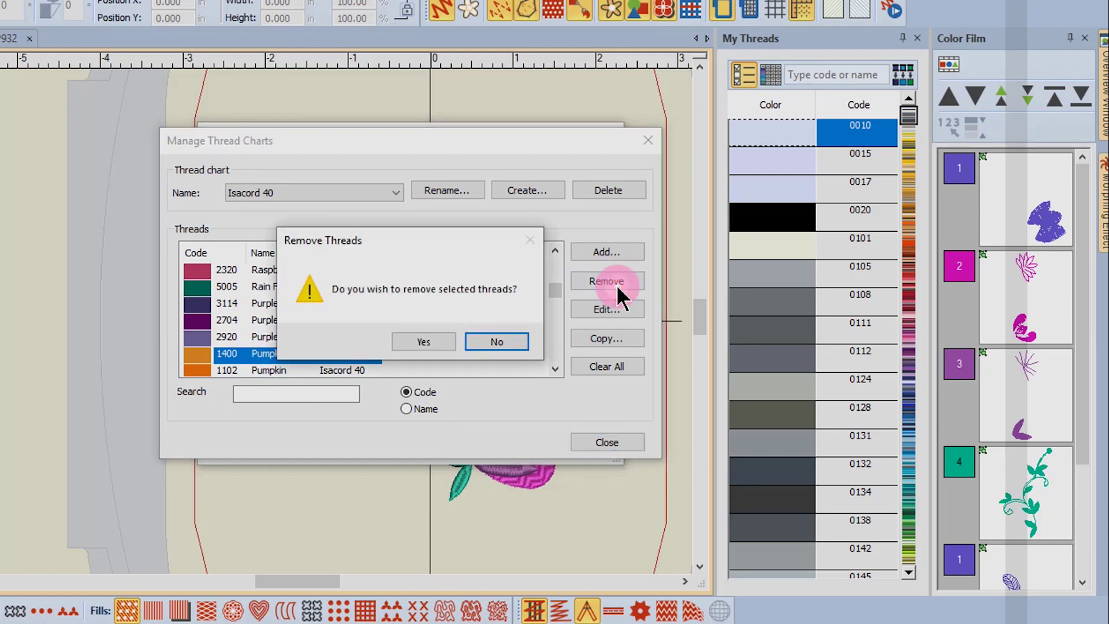
click(430, 340)
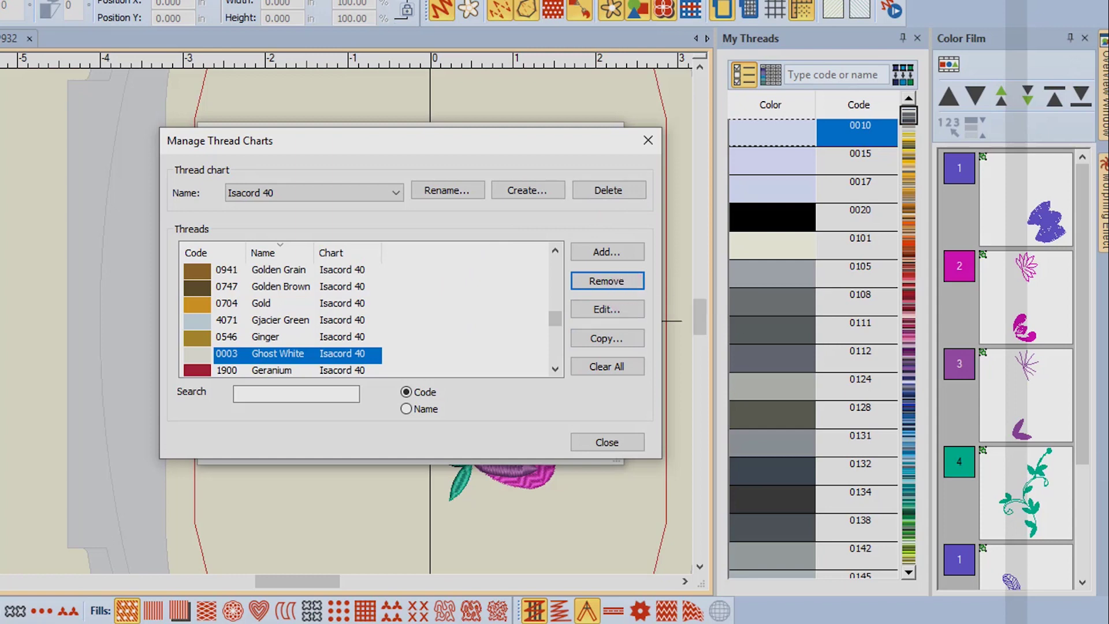
Close the chart manager and Thread Charts, then reopen the manager from Design Properties Thread Colors
click(604, 442)
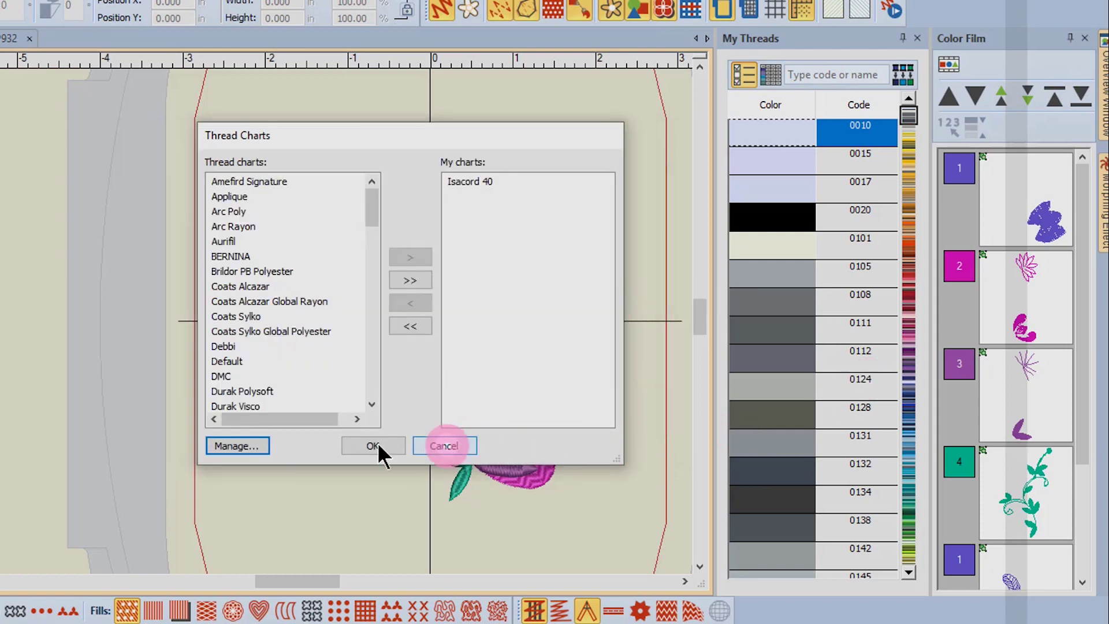
click(375, 446)
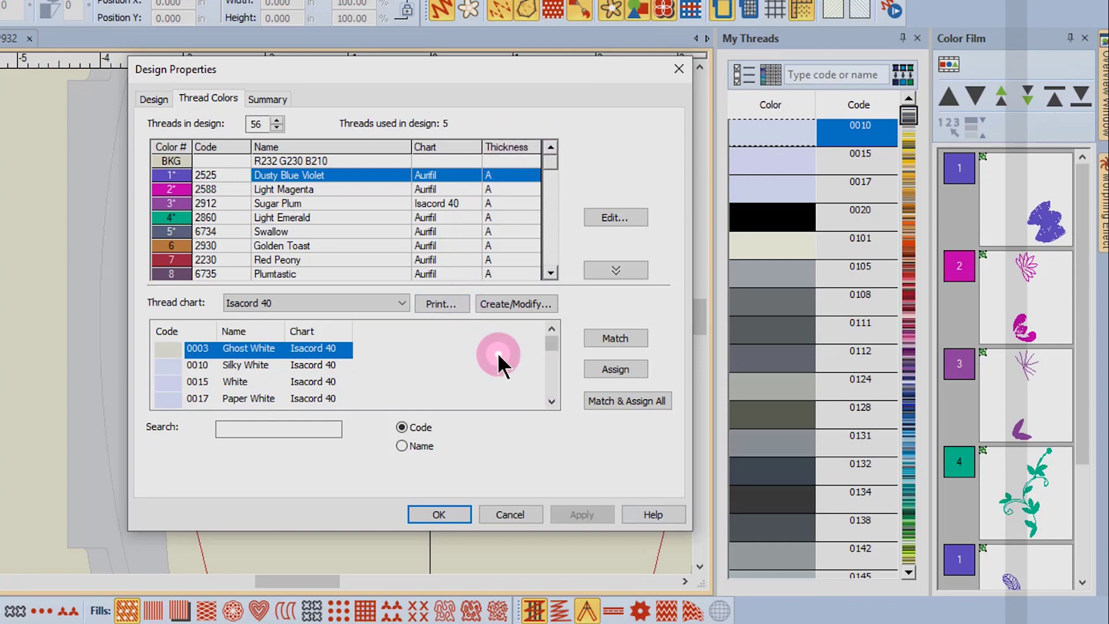
click(512, 304)
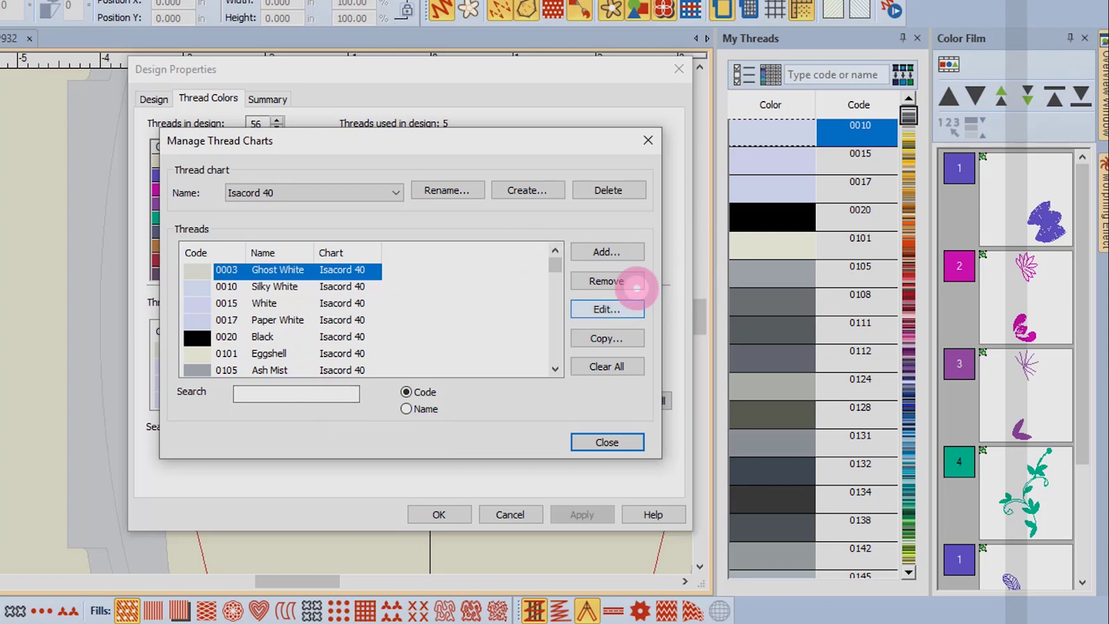
Rename design colour 4 (2860) from Light Emerald to 'Leaves and stems'
click(606, 442)
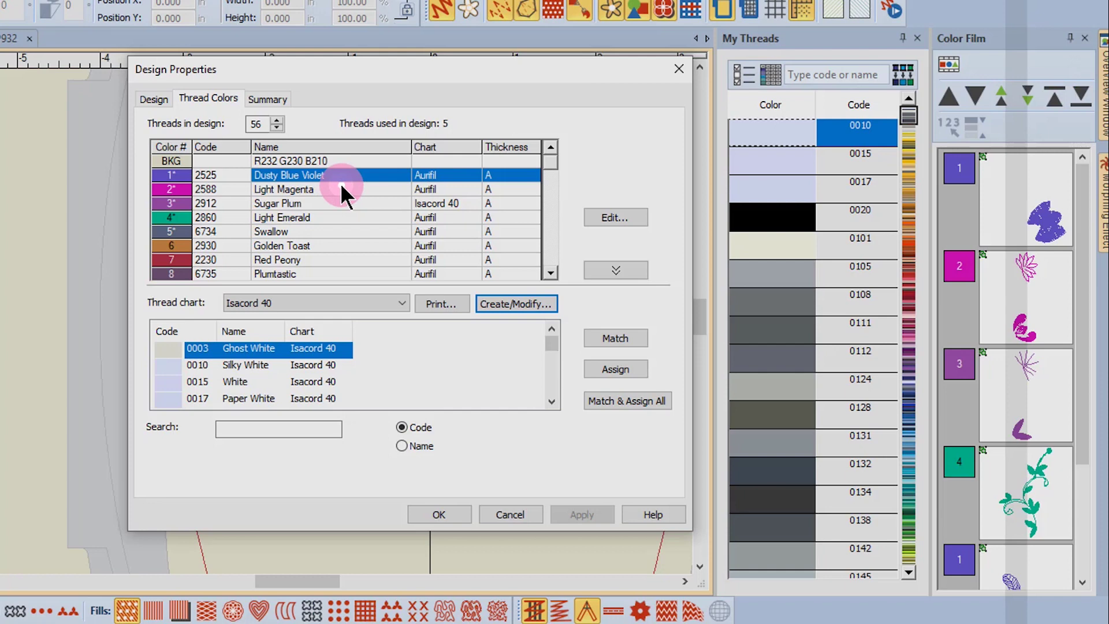
click(297, 217)
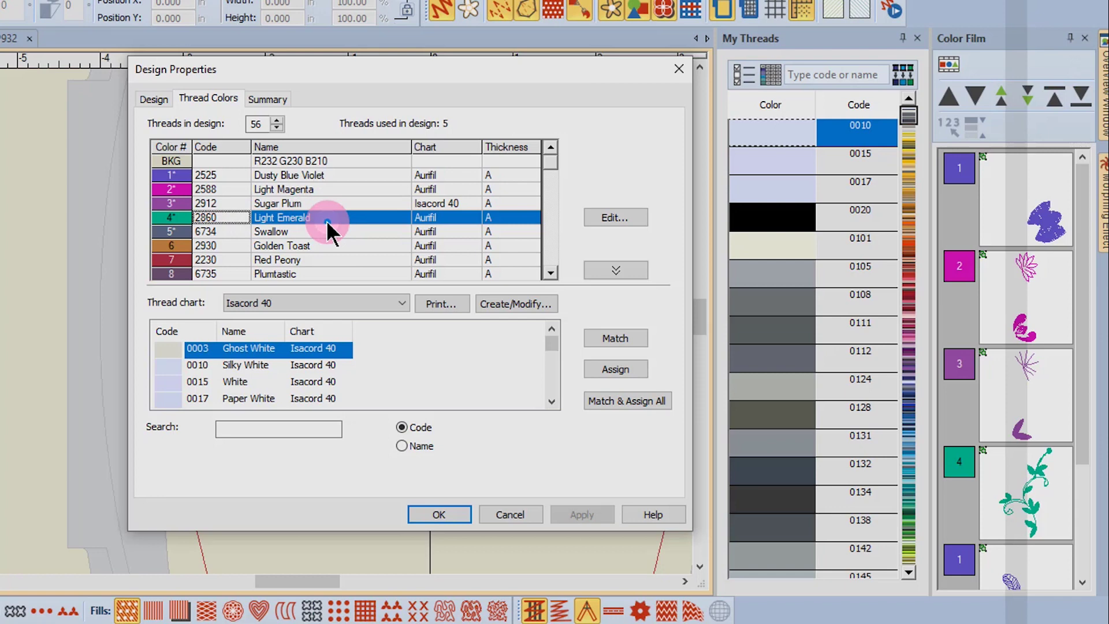
click(604, 219)
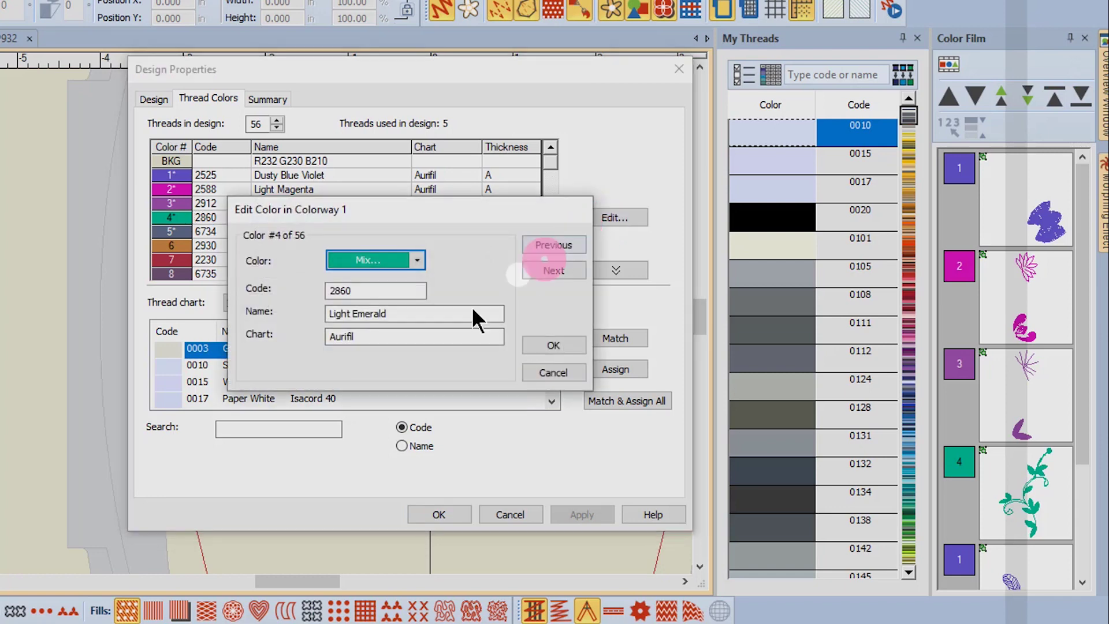
drag(408, 314, 287, 332)
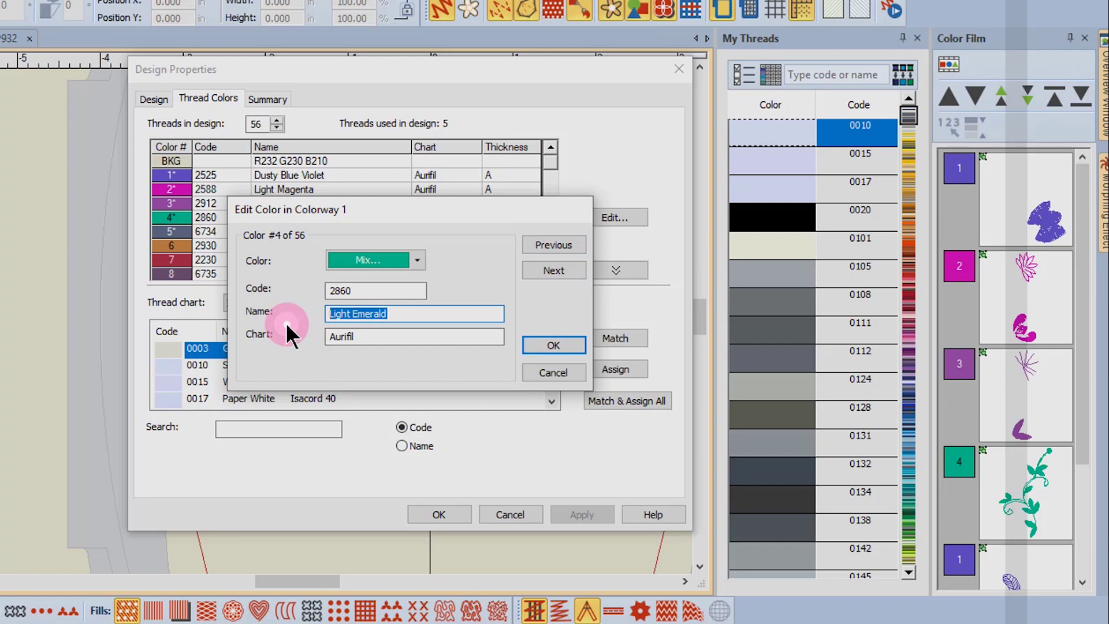
text(Leaves and stems)
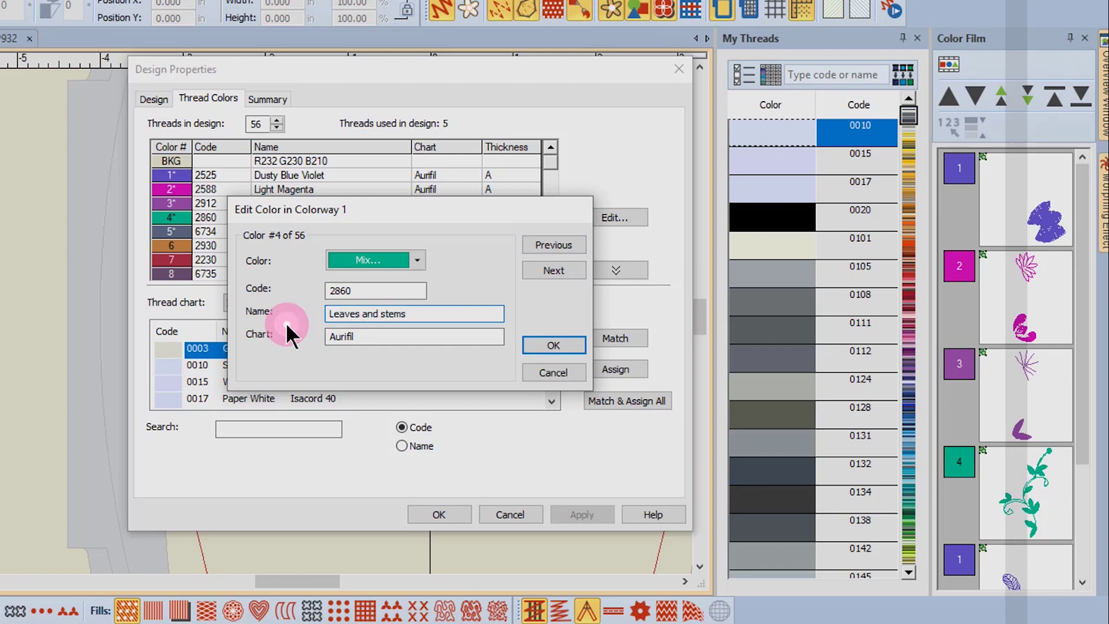
click(559, 347)
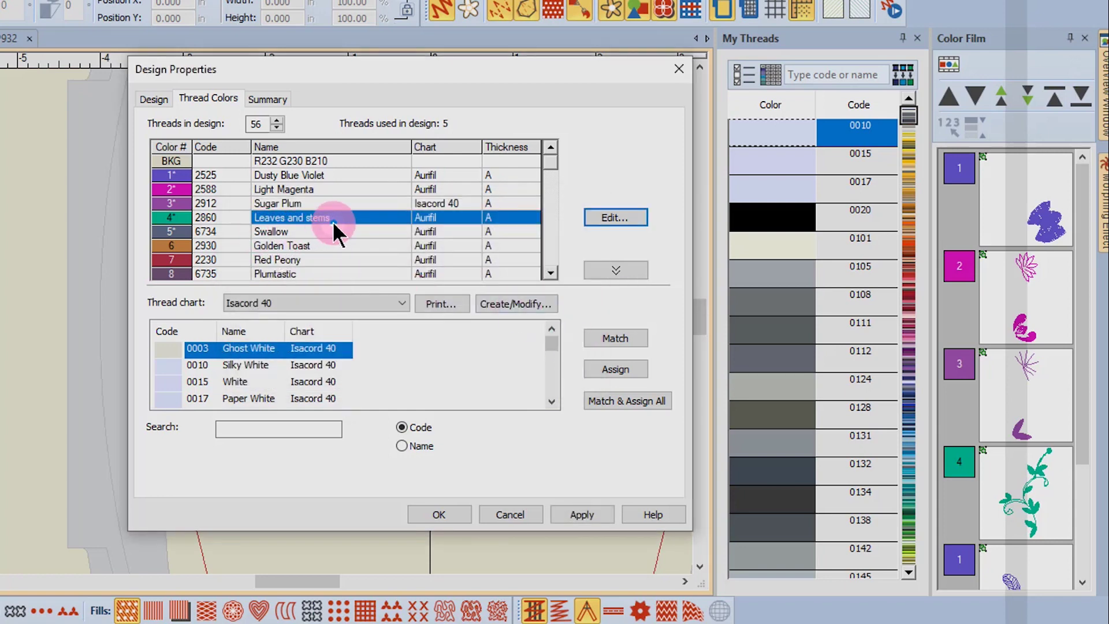
drag(372, 73, 807, 55)
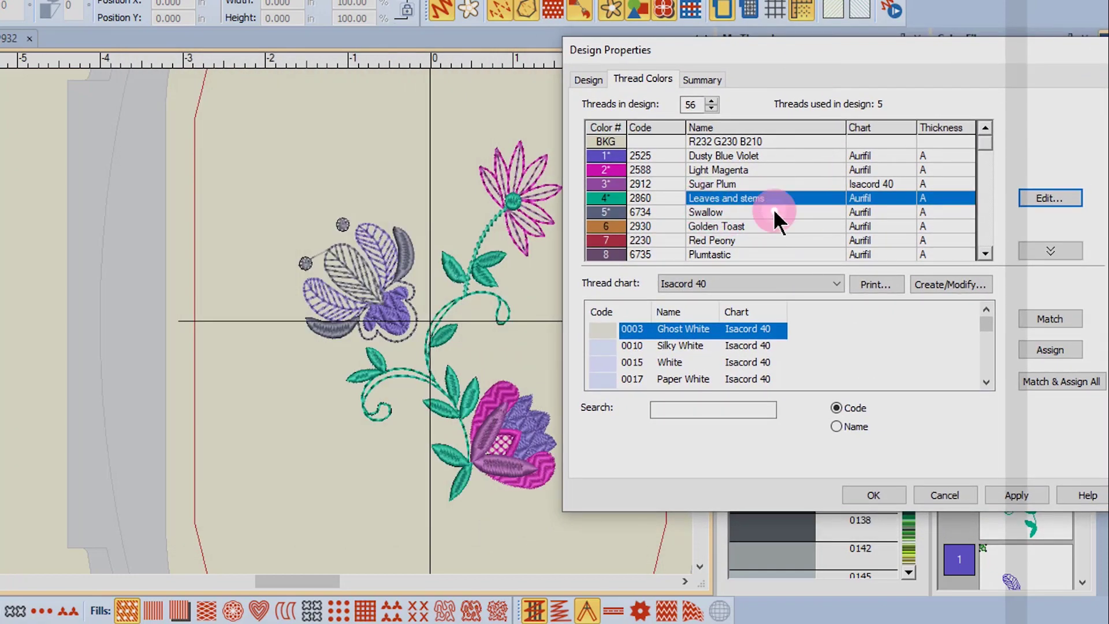